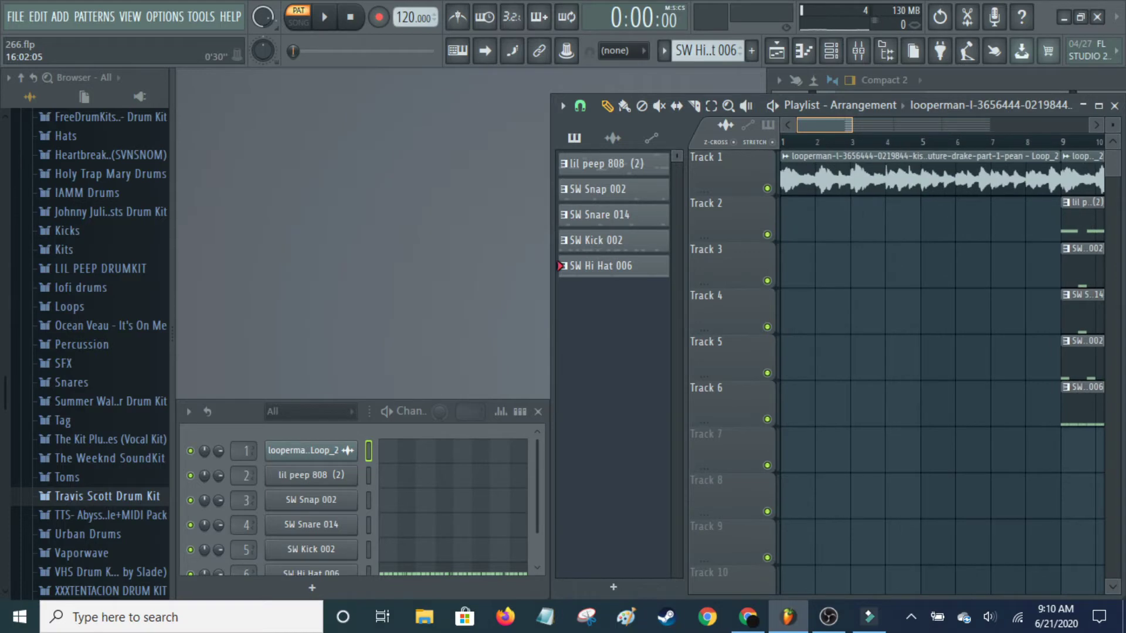
Open the sampler settings of the looperman melody loop channel and check the options available for its waveform.
scroll(938, 351, down, 3)
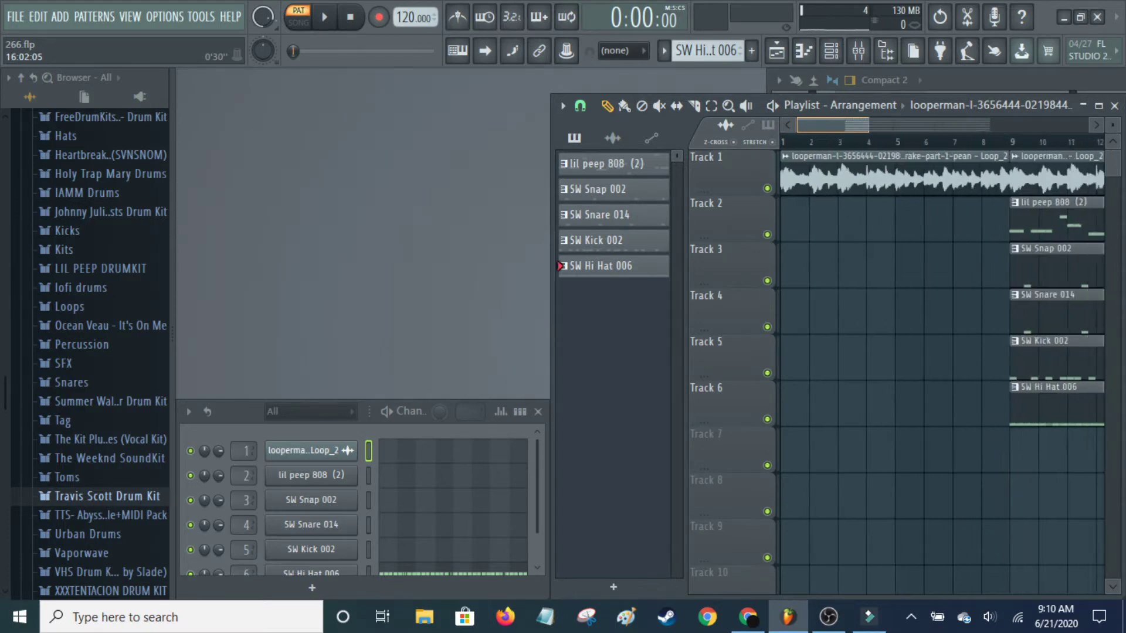
scroll(938, 352, up, 3)
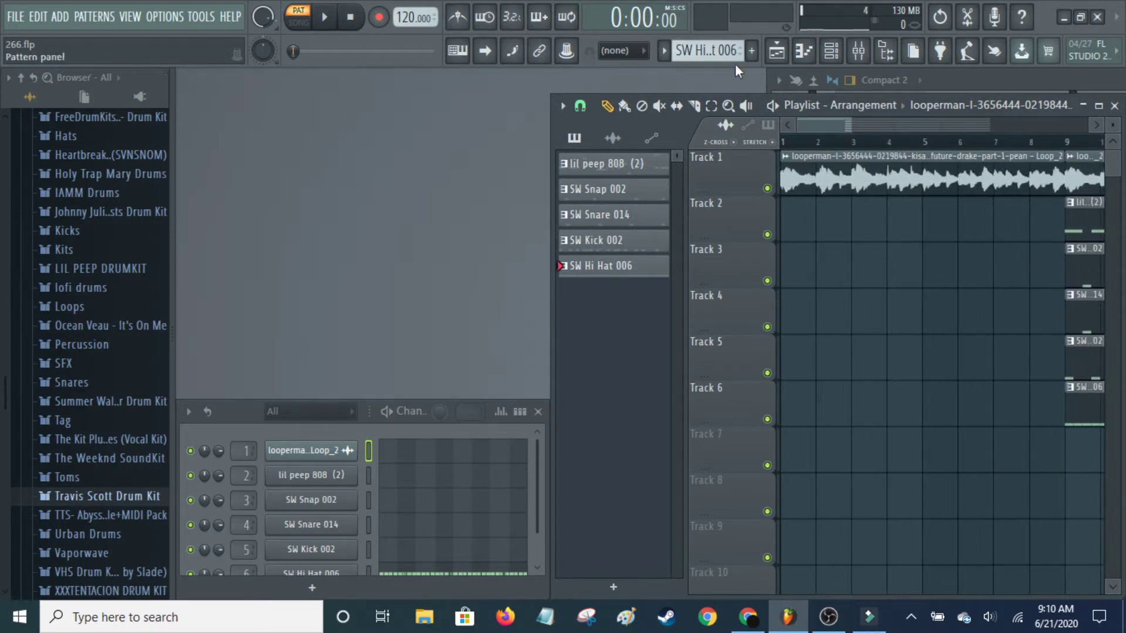
scroll(821, 126, down, 6)
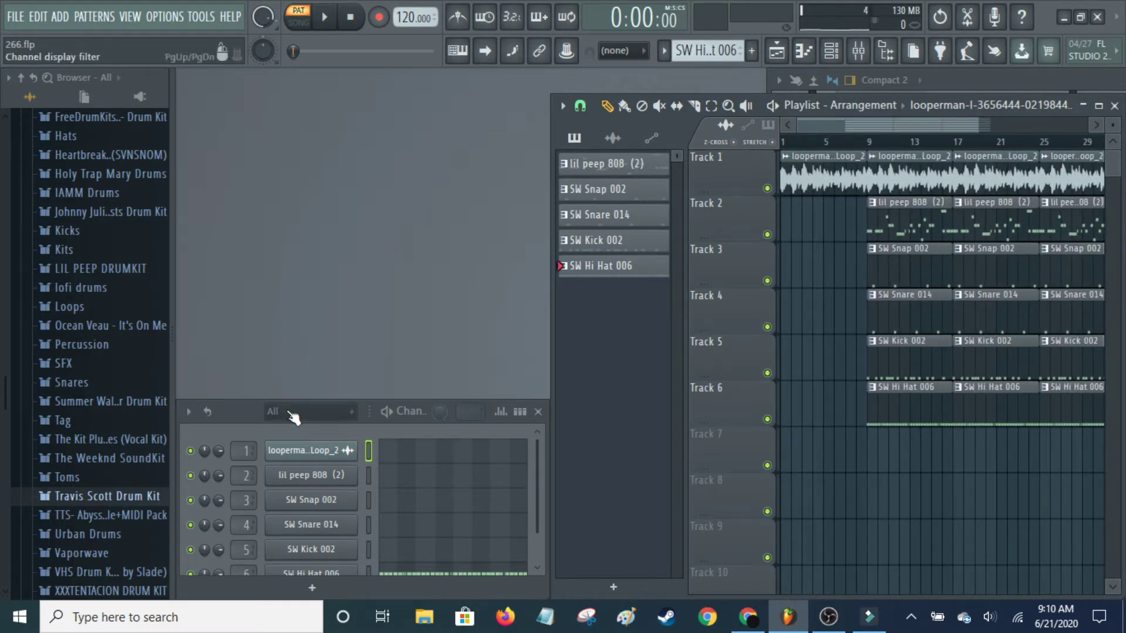
click(305, 456)
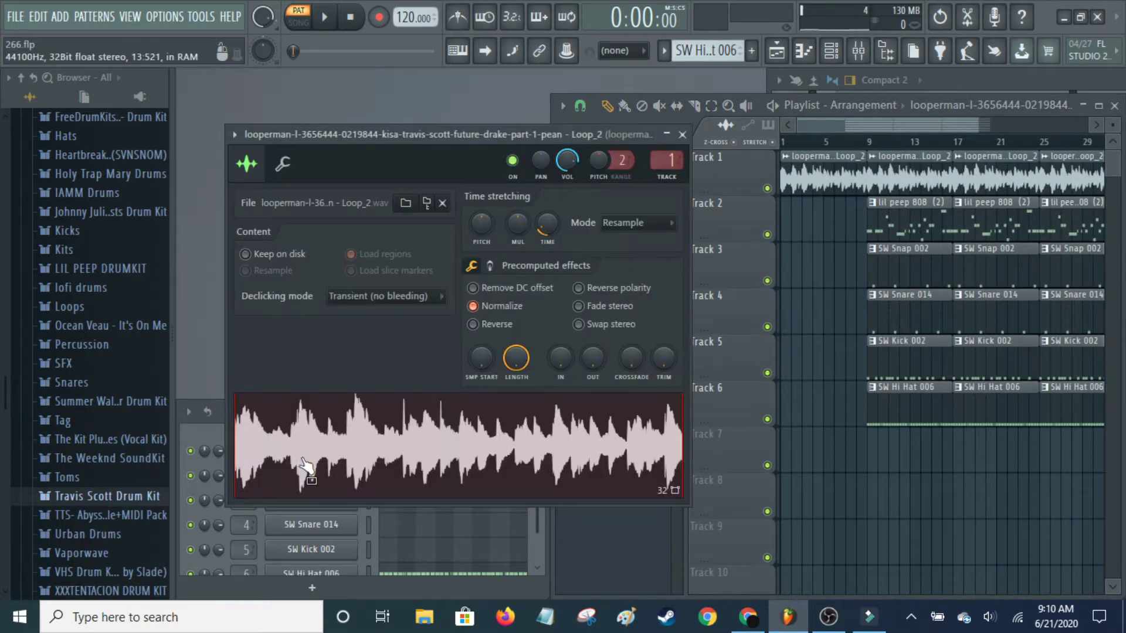
right_click(441, 450)
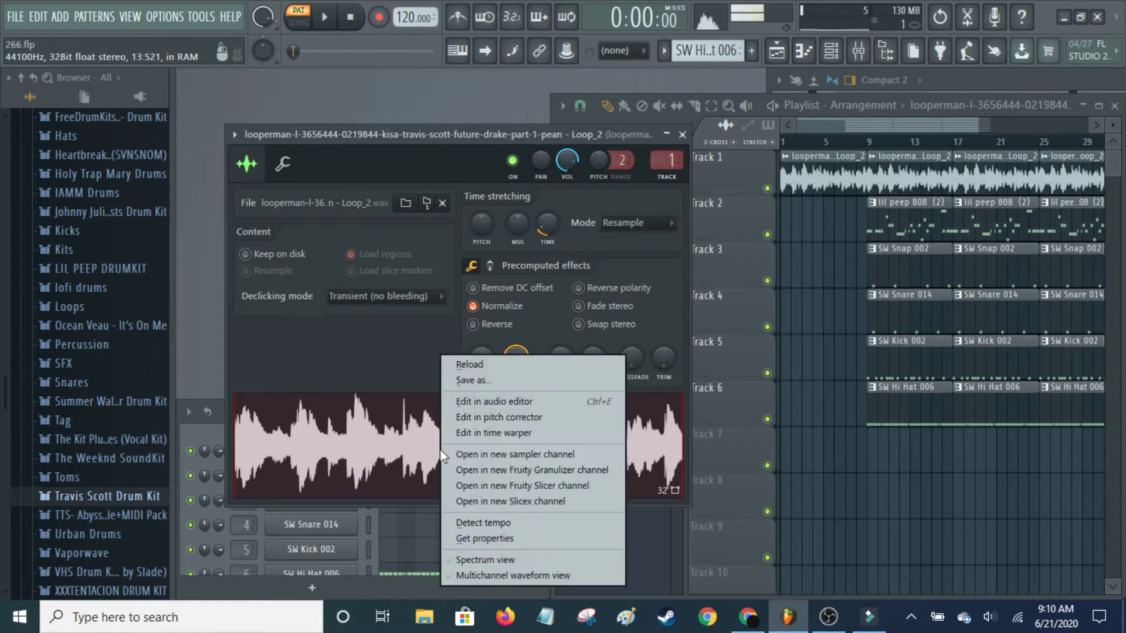
click(350, 347)
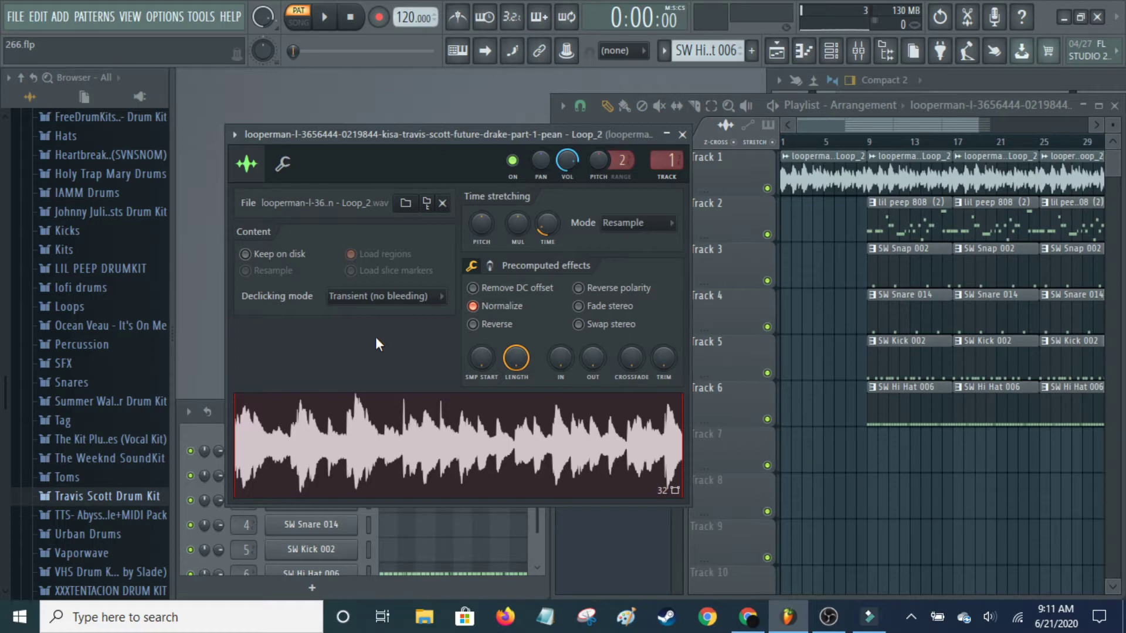
Switch the melody loop's Normalize effect off and back on to compare its waveform, and close the sampler settings.
click(474, 307)
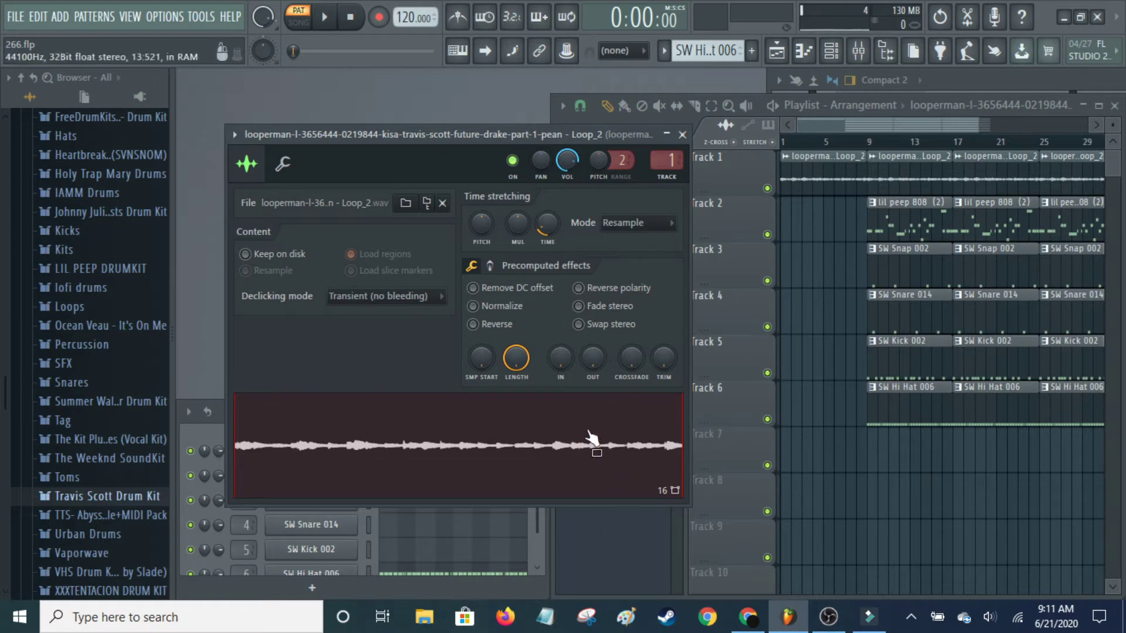
click(474, 310)
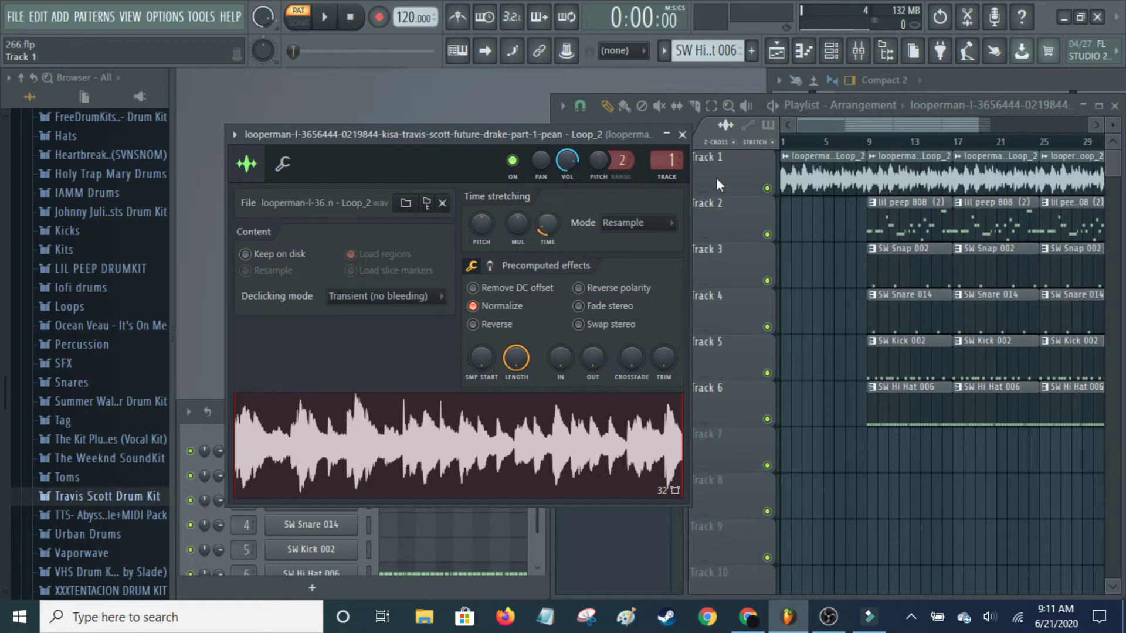
click(682, 135)
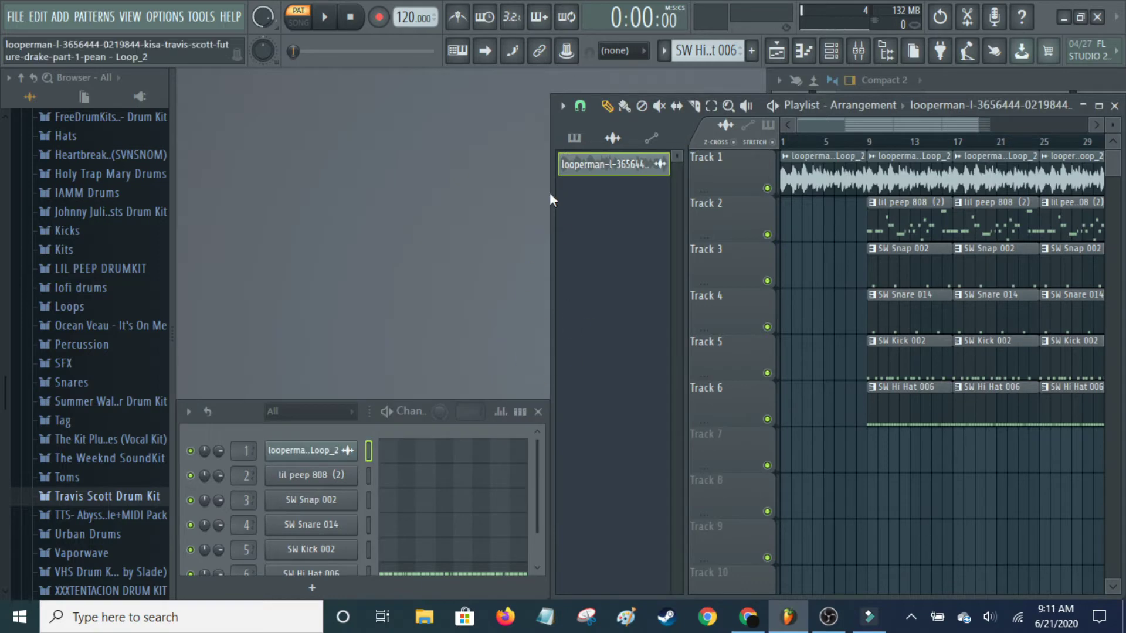
Open the lil peep 808 (2) pattern in the piano roll, fit its notes in view and play it through.
click(575, 139)
click(595, 167)
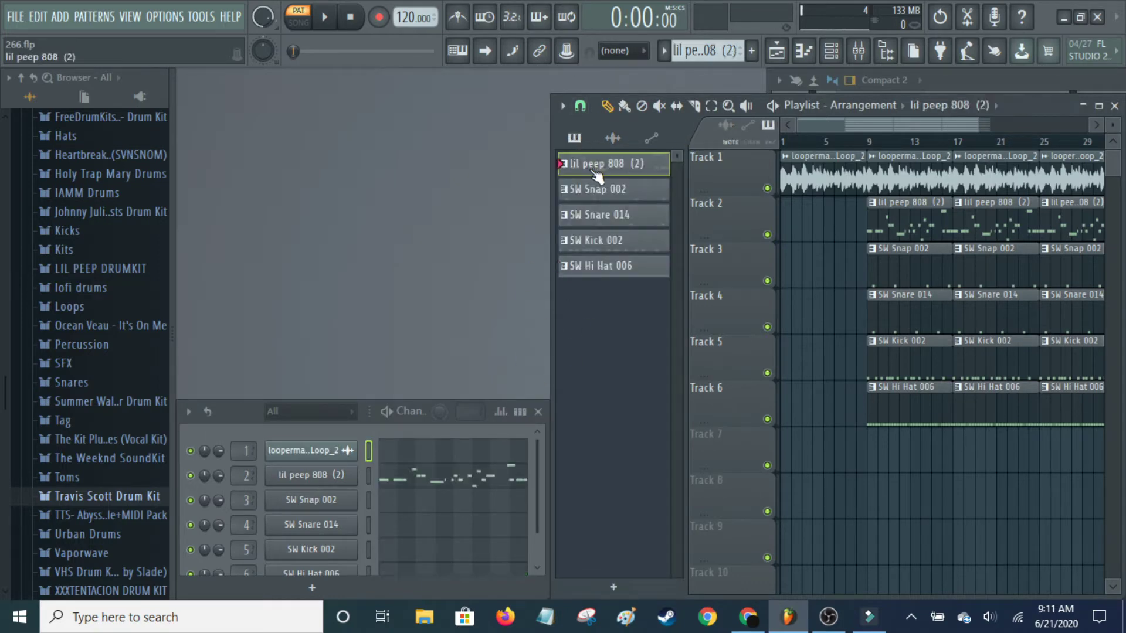
click(440, 482)
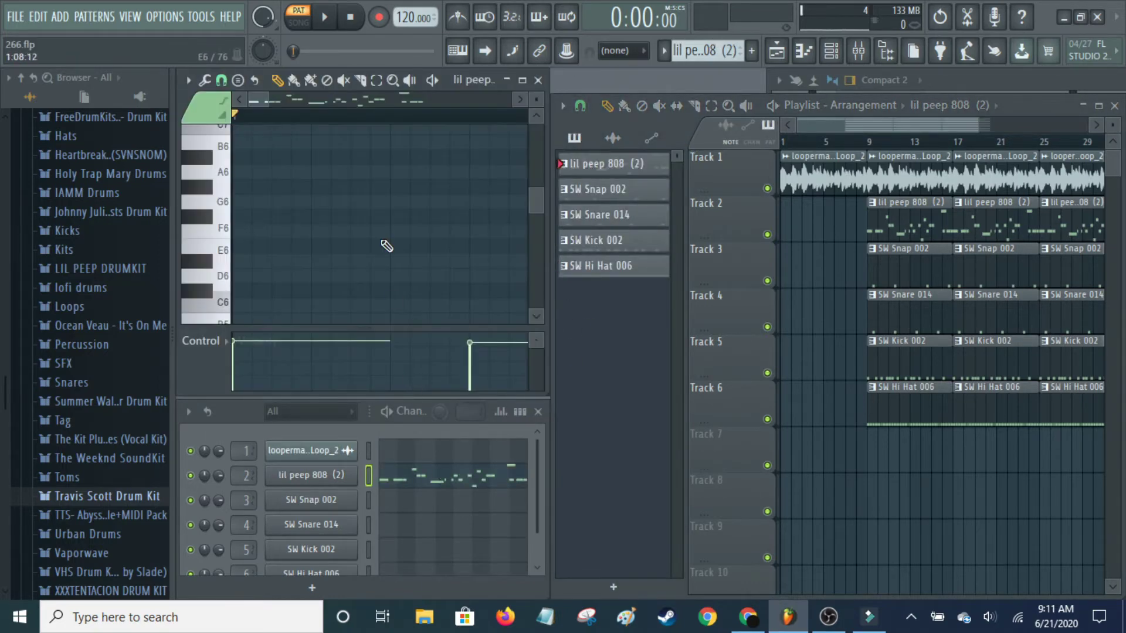
scroll(371, 195, down, 5)
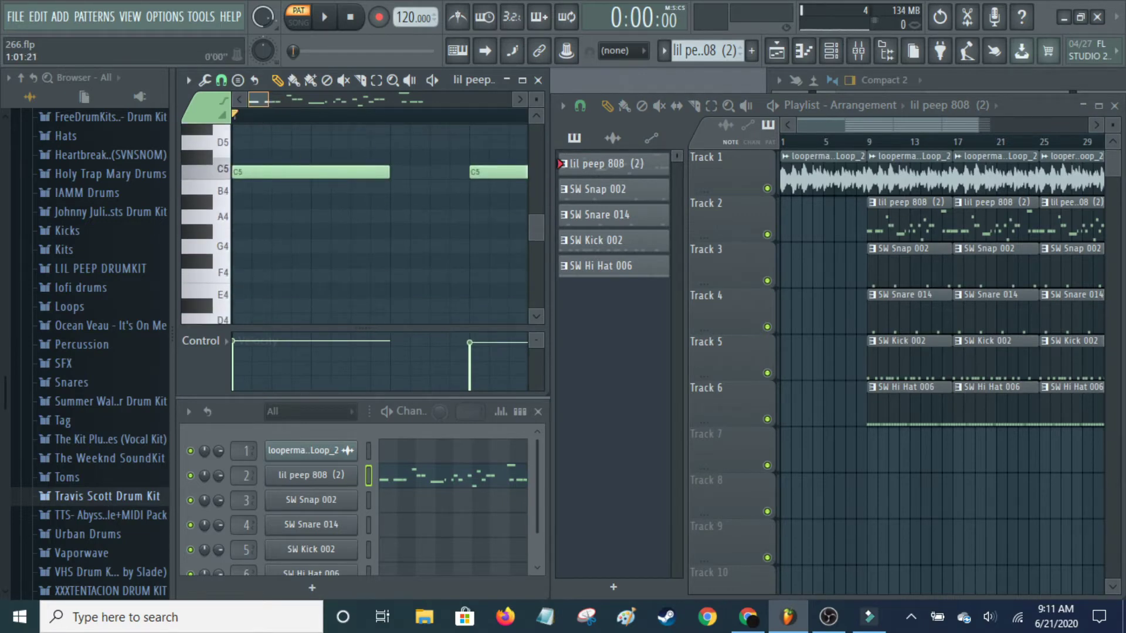
scroll(335, 100, down, 5)
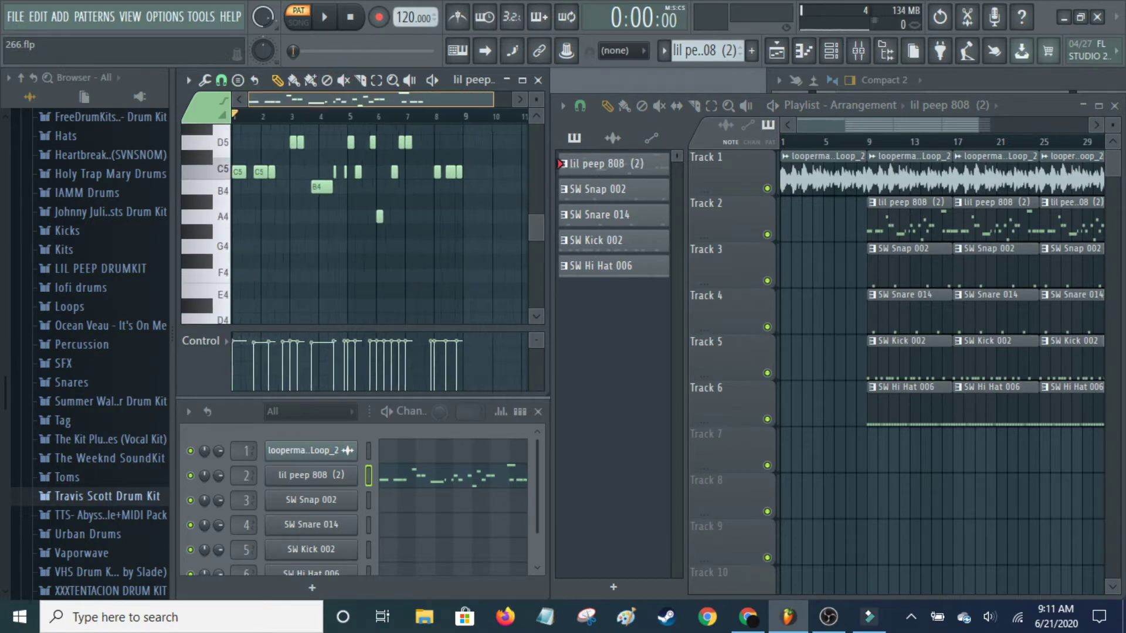
scroll(389, 163, up, 3)
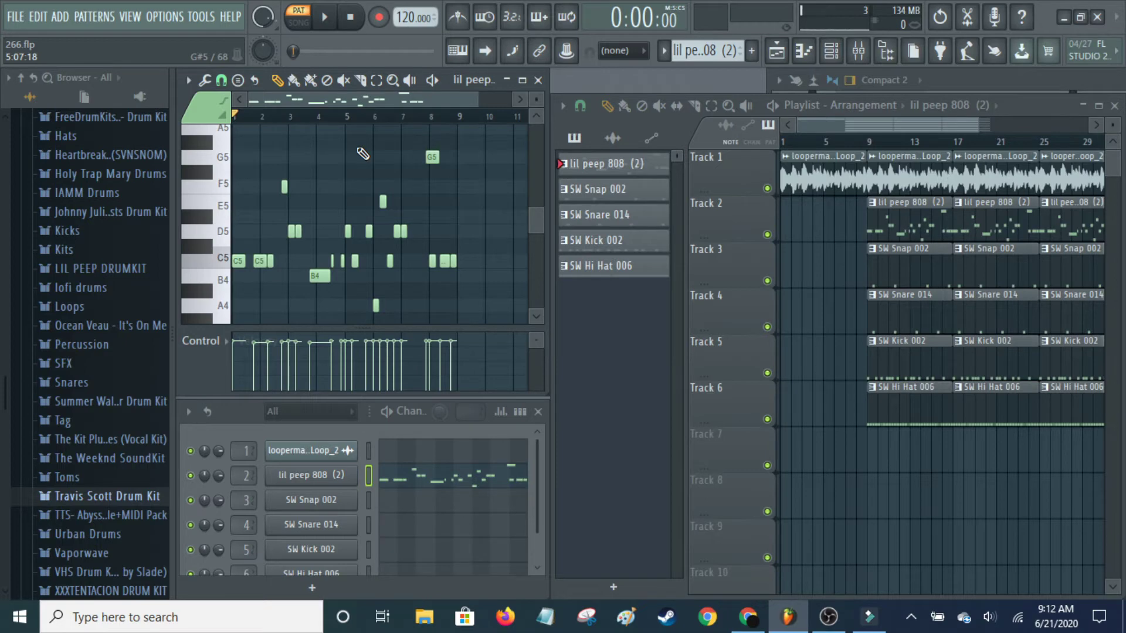
key(space)
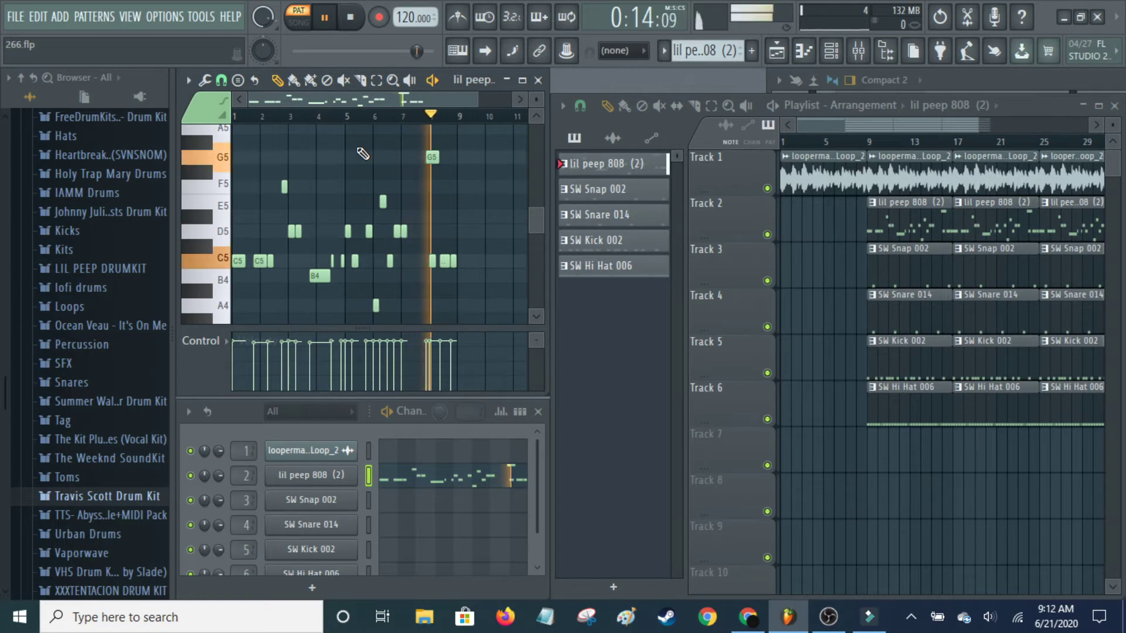
key(space)
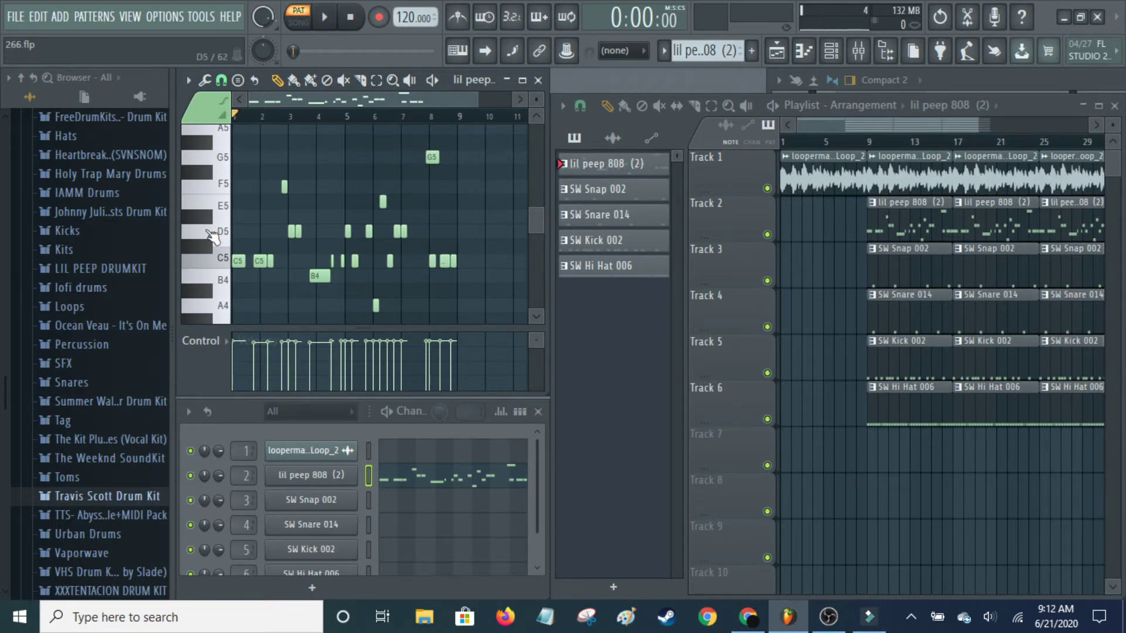
Review the lil peep 808 (2) channel's volume envelope, miscellaneous functions and sample settings, and close its window.
click(332, 476)
click(336, 206)
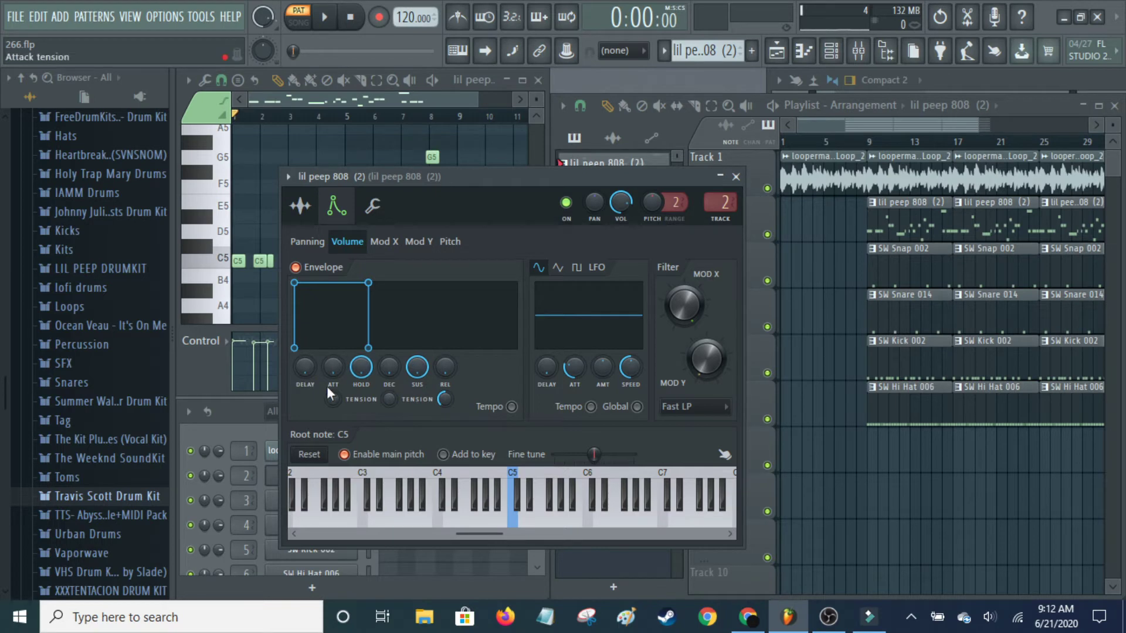
click(373, 207)
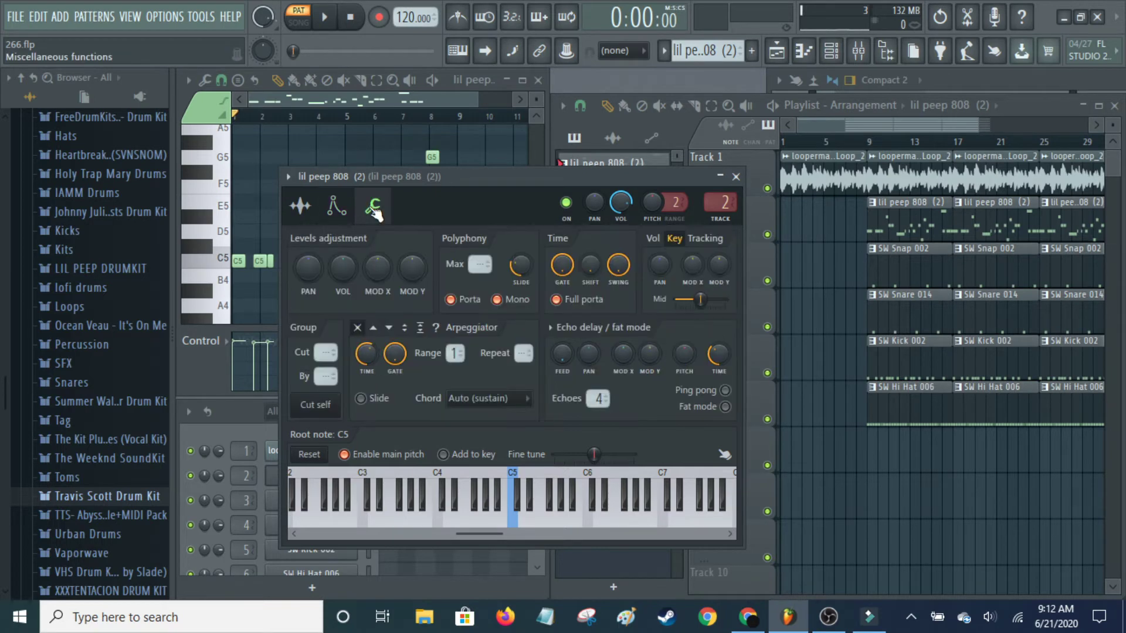
click(300, 206)
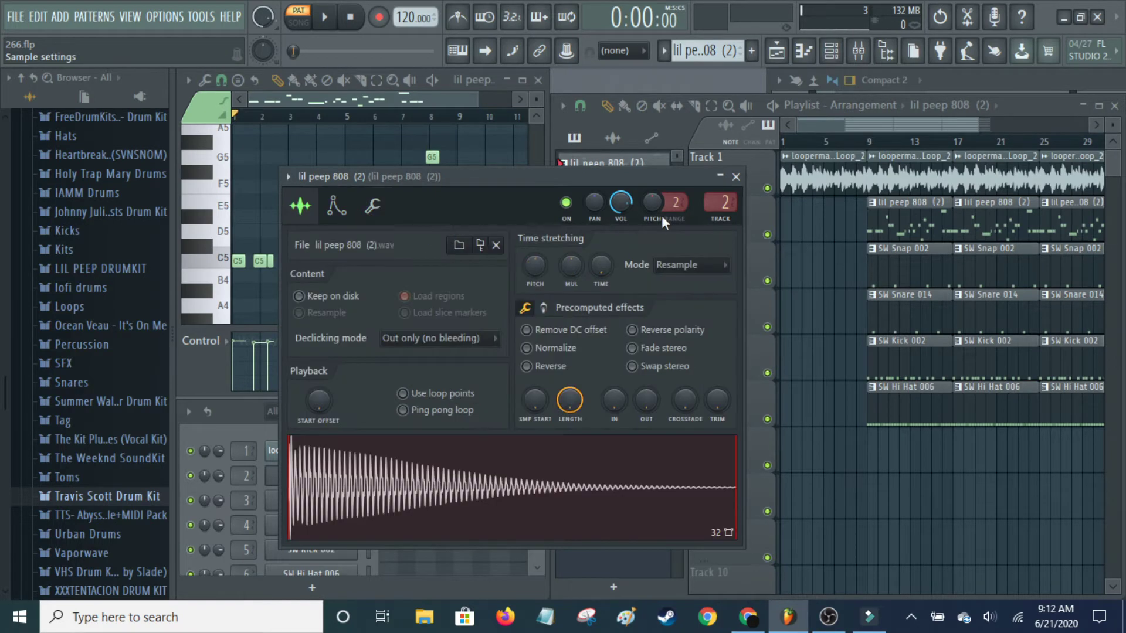
click(722, 178)
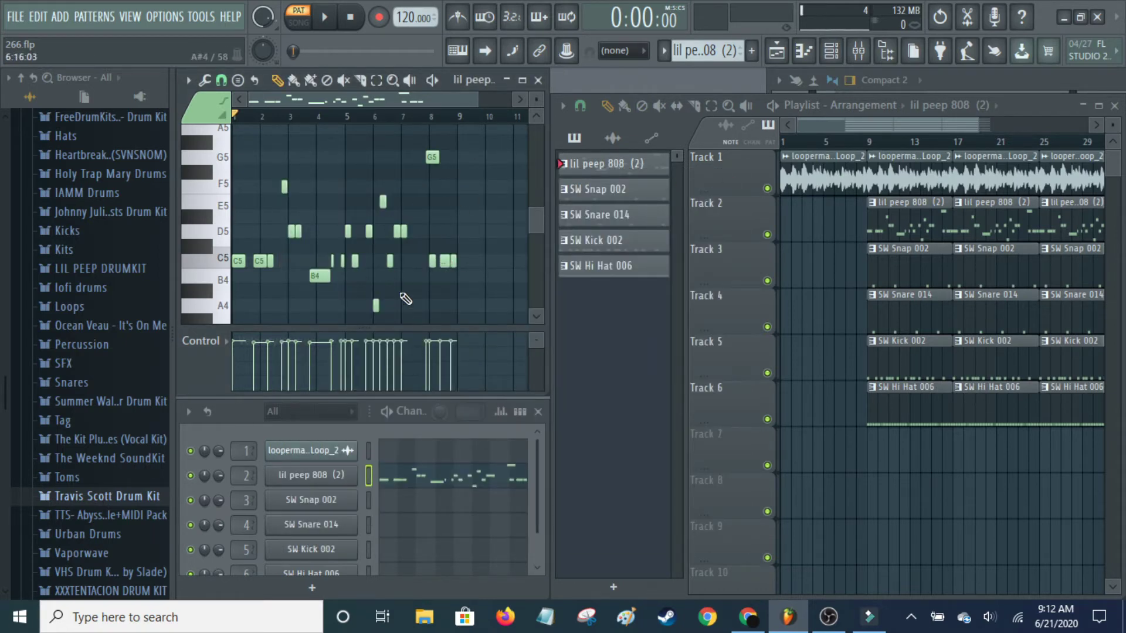
Show the SW Snap 002 pattern's notes in the piano roll and play the pattern.
click(645, 194)
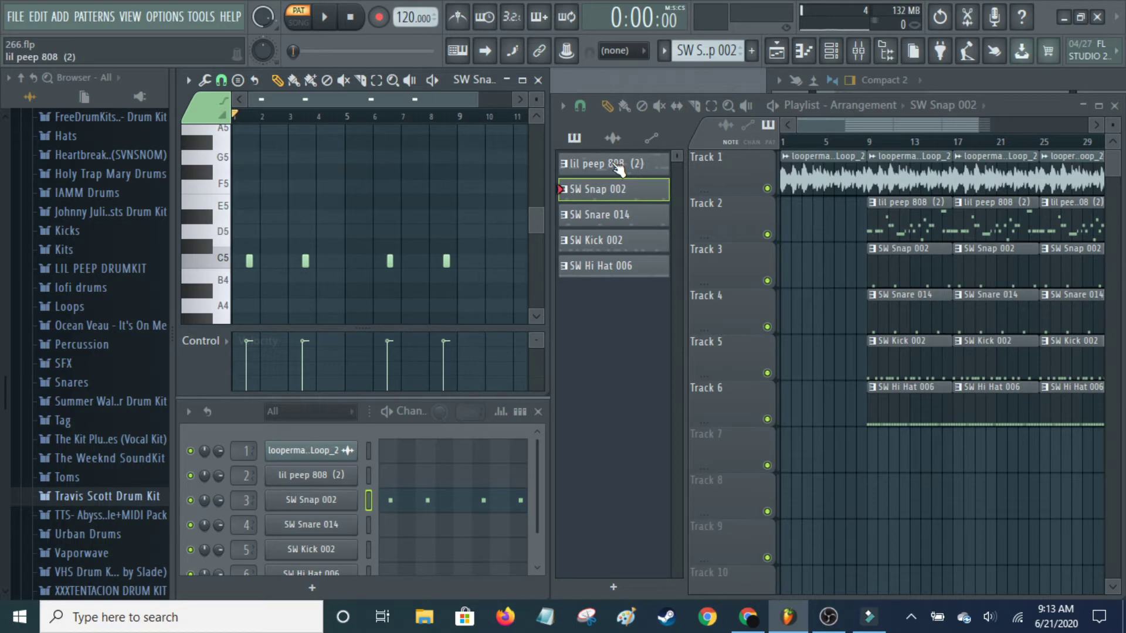
key(space)
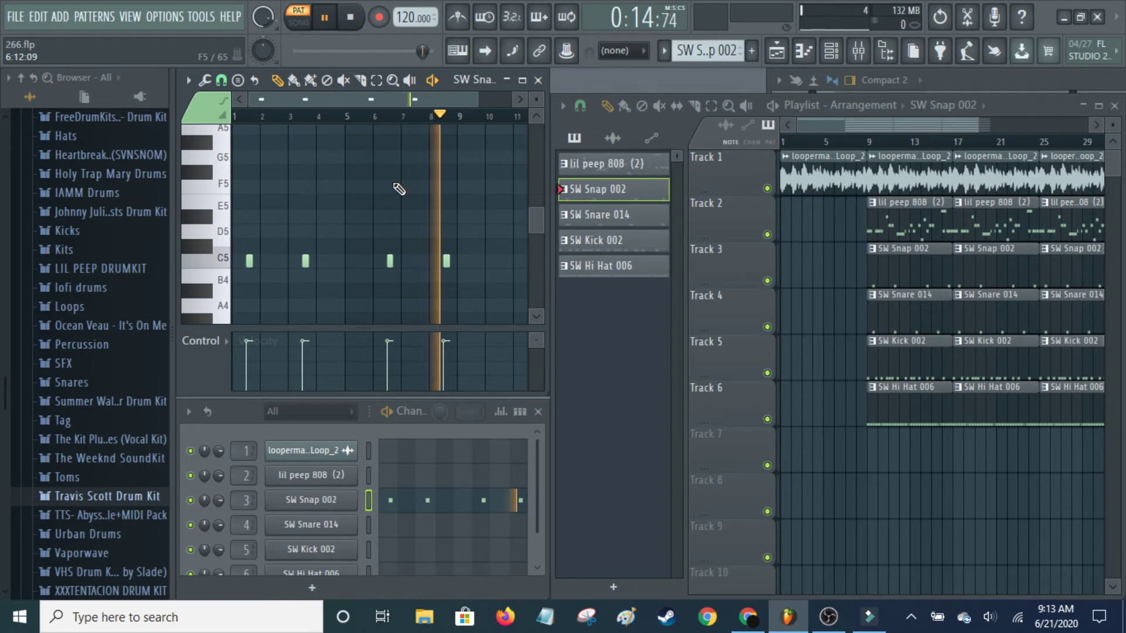
key(space)
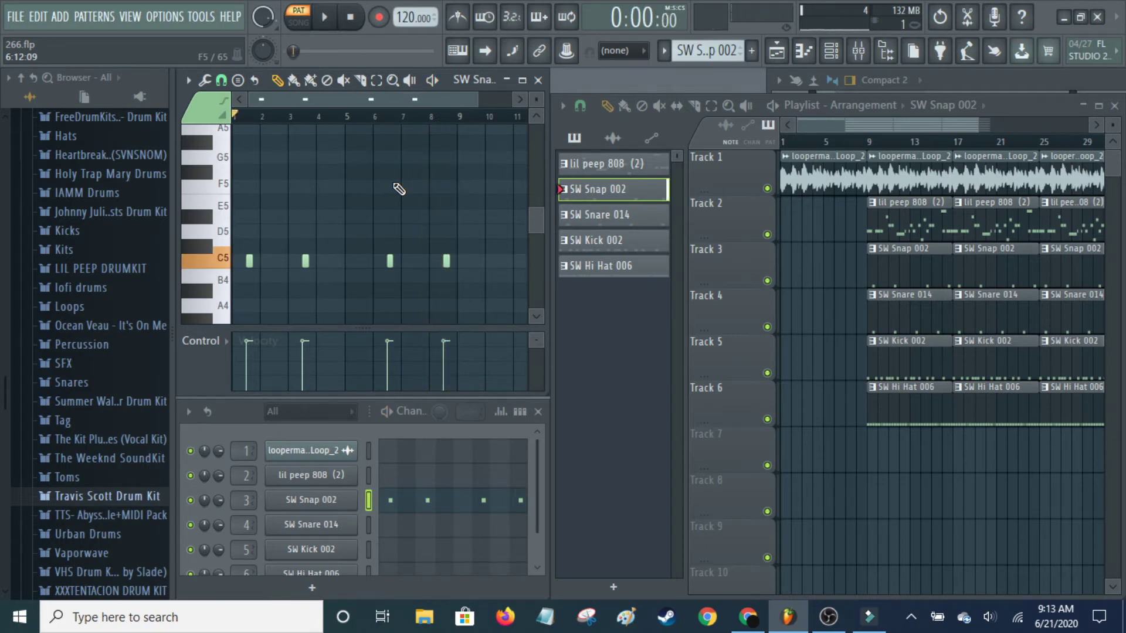
Open the SW Snare 014 pattern's notes in the piano roll and listen to the pattern.
click(634, 216)
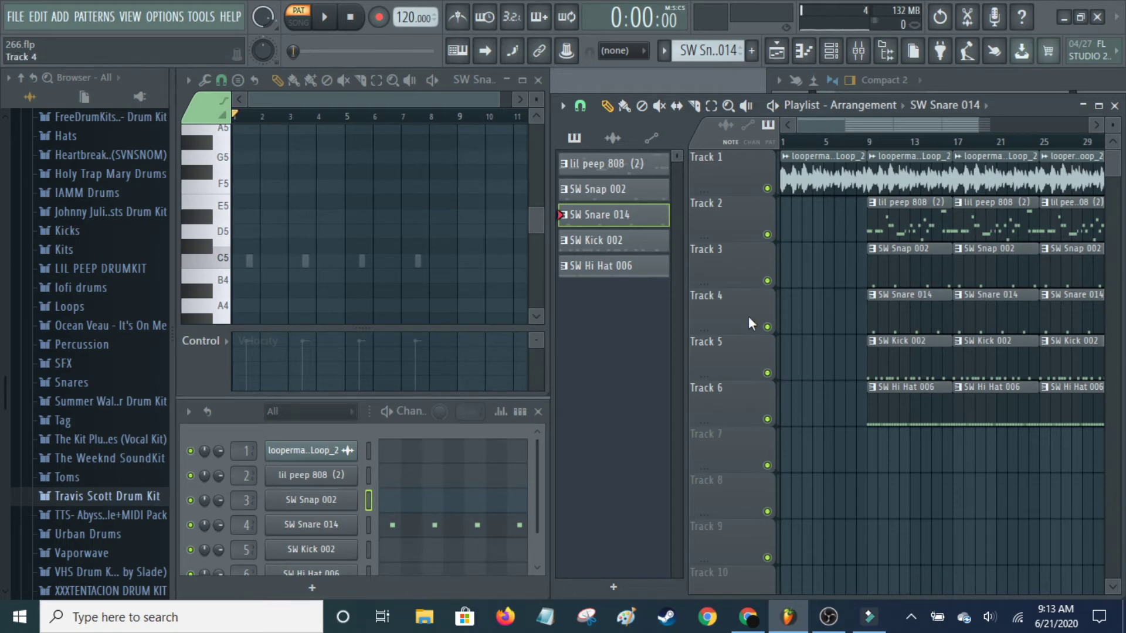
click(446, 525)
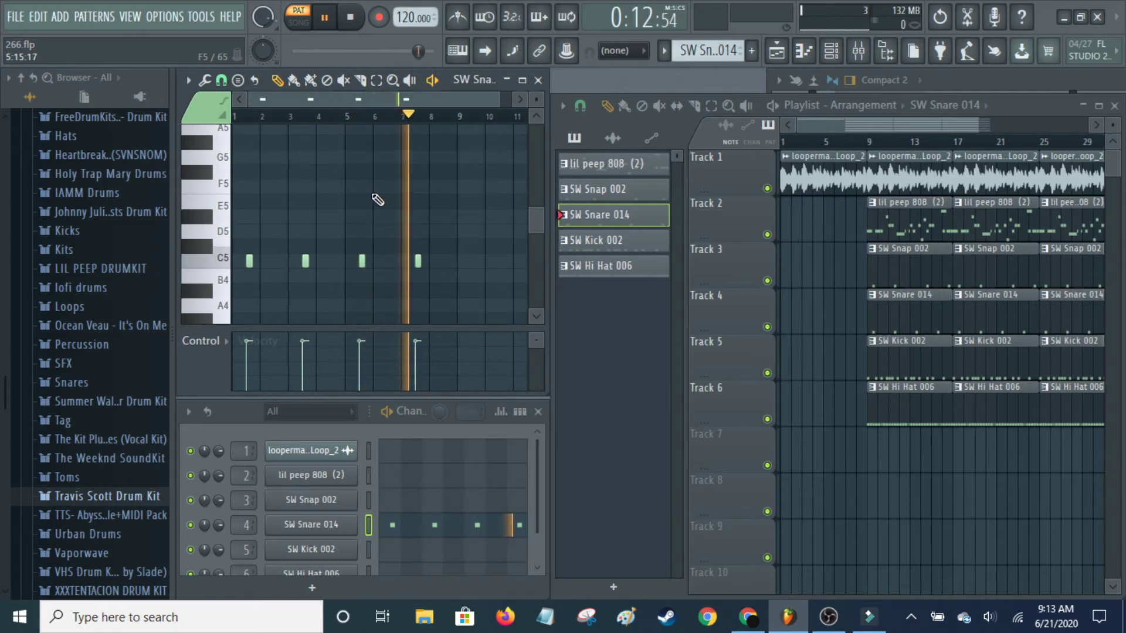
key(space)
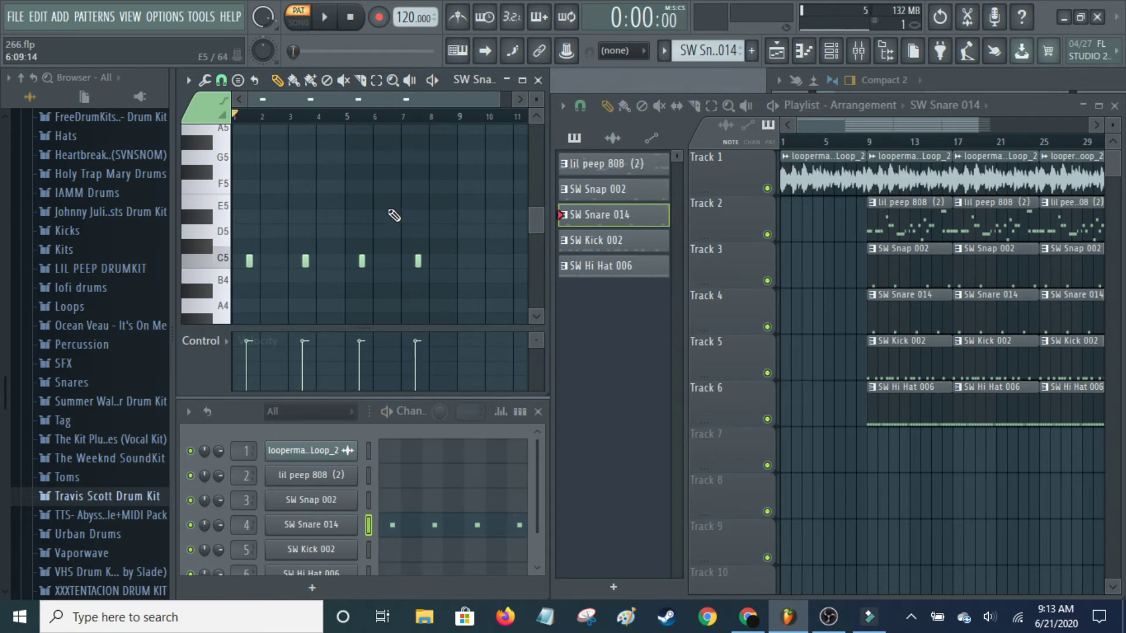
Open the SW Kick 002 pattern's notes in the piano roll and listen to the pattern.
click(622, 241)
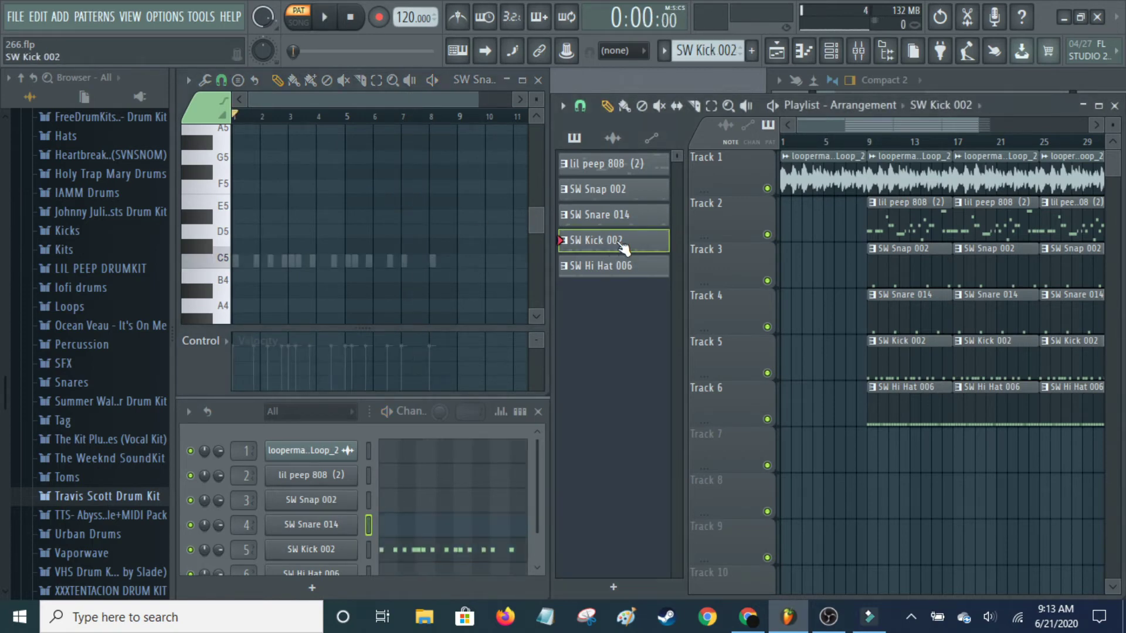
click(495, 559)
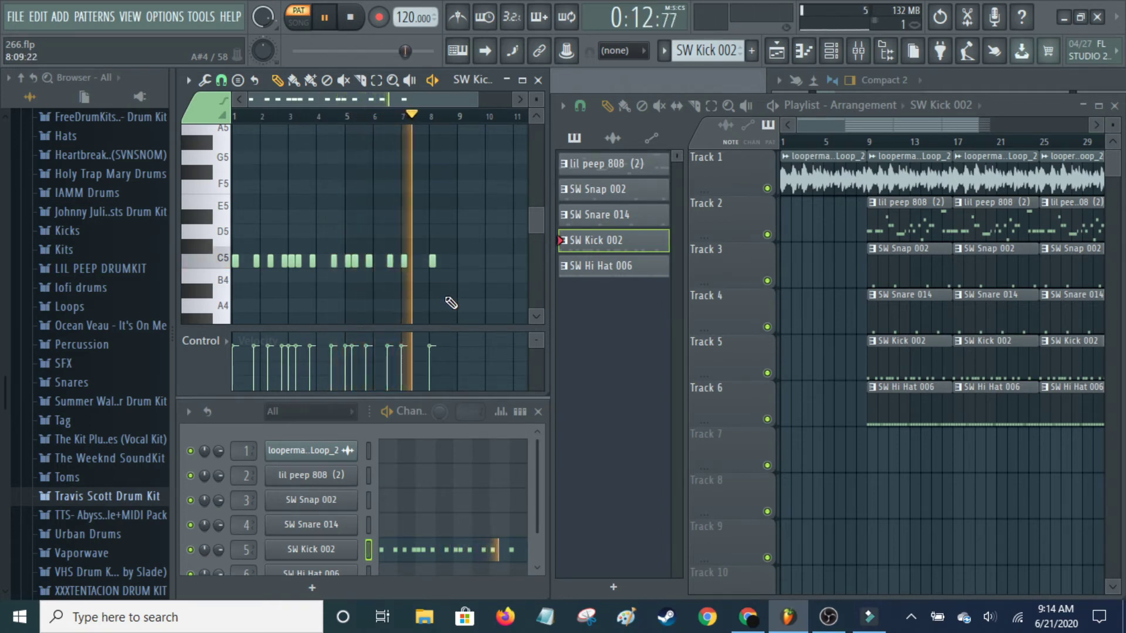
key(space)
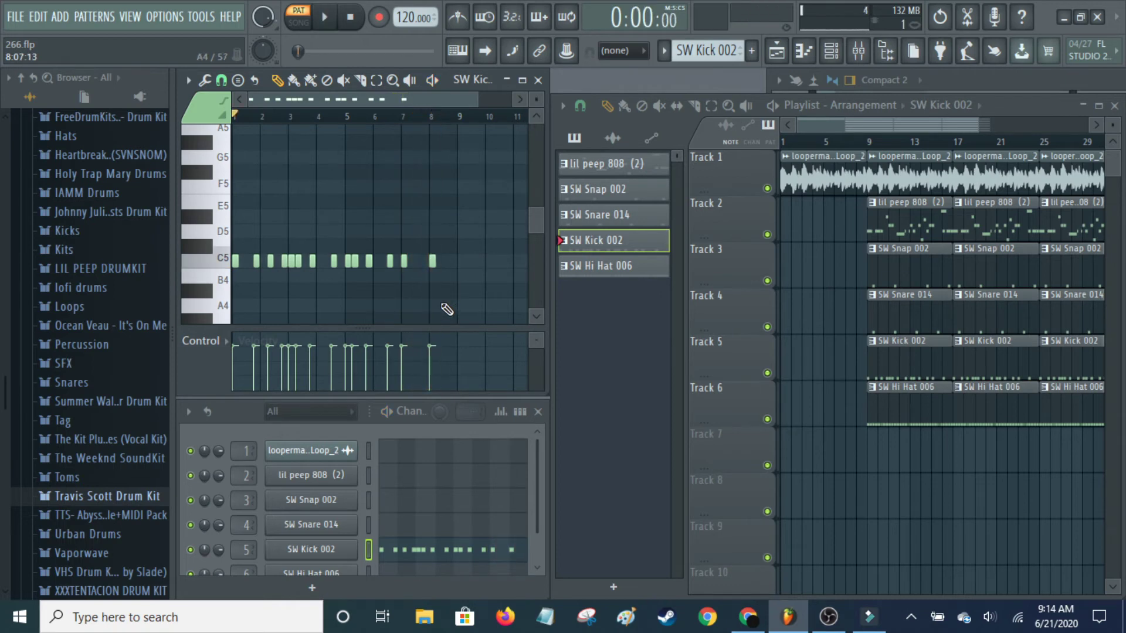
Open the SW Hi Hat 006 pattern's notes in the piano roll.
click(631, 269)
scroll(448, 540, down, 1)
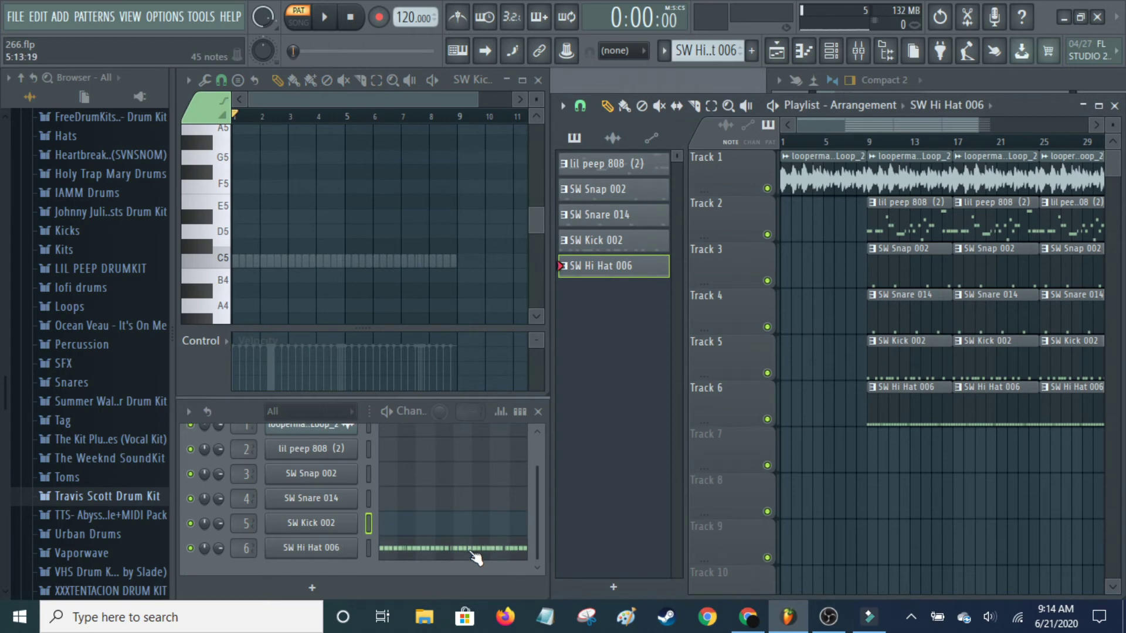
click(471, 552)
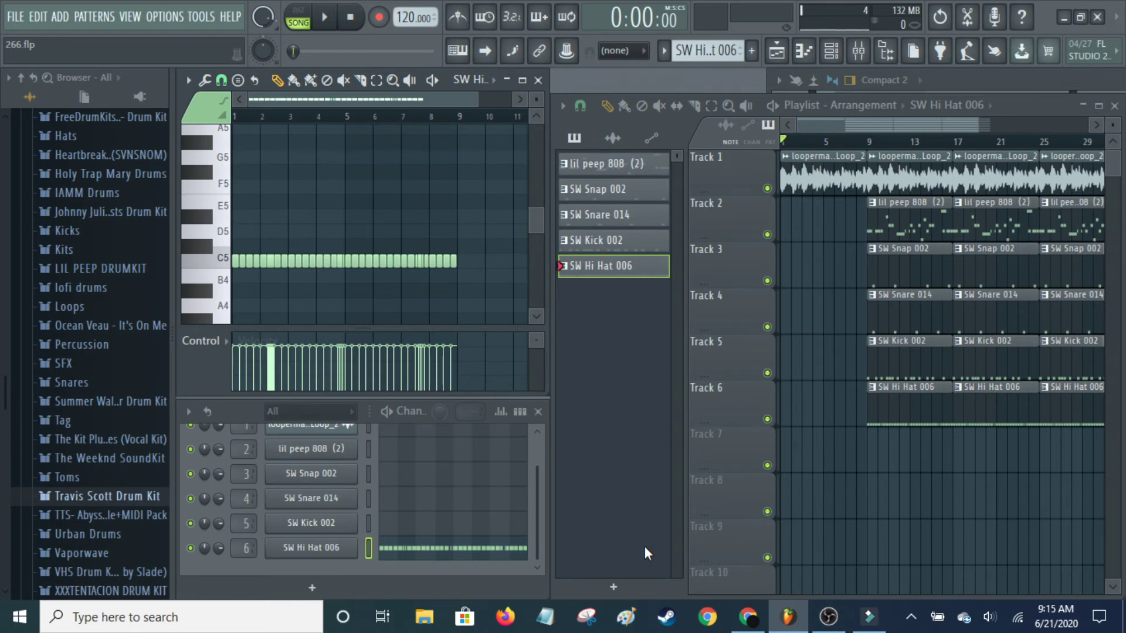
Play the arrangement in Song mode from the start with all its clips in view in the playlist.
key(space)
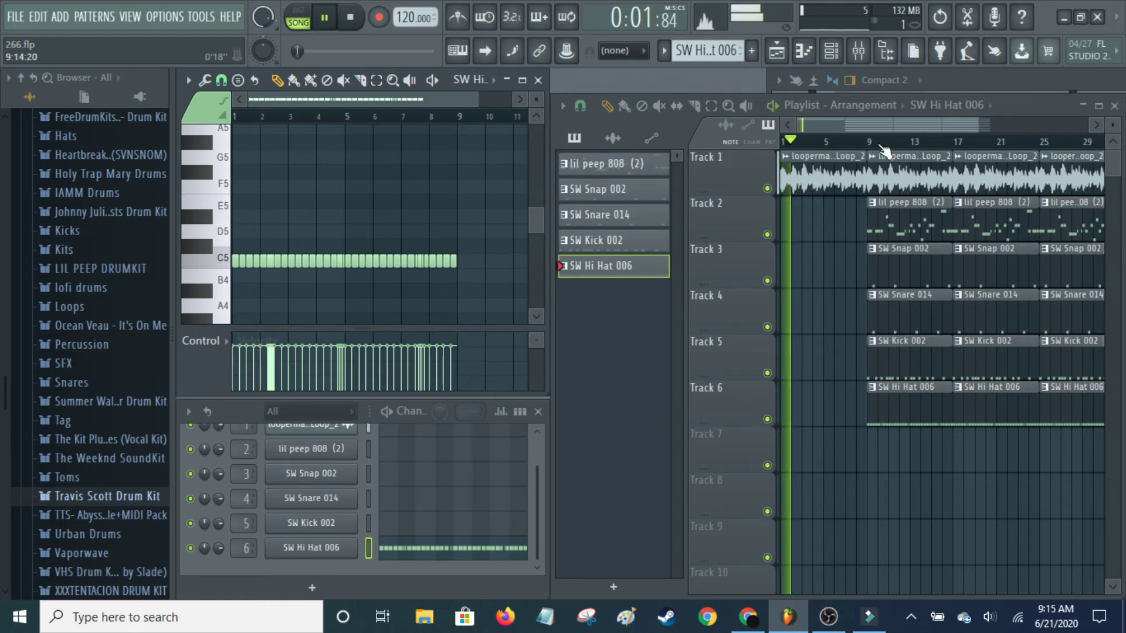
scroll(915, 127, down, 4)
scroll(915, 128, up, 2)
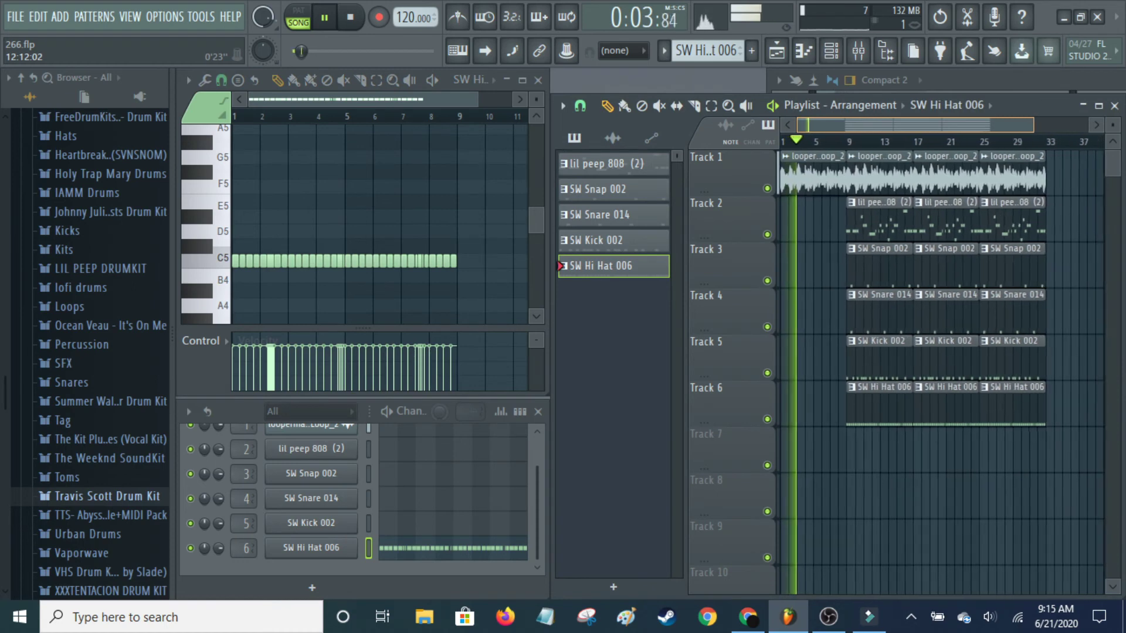